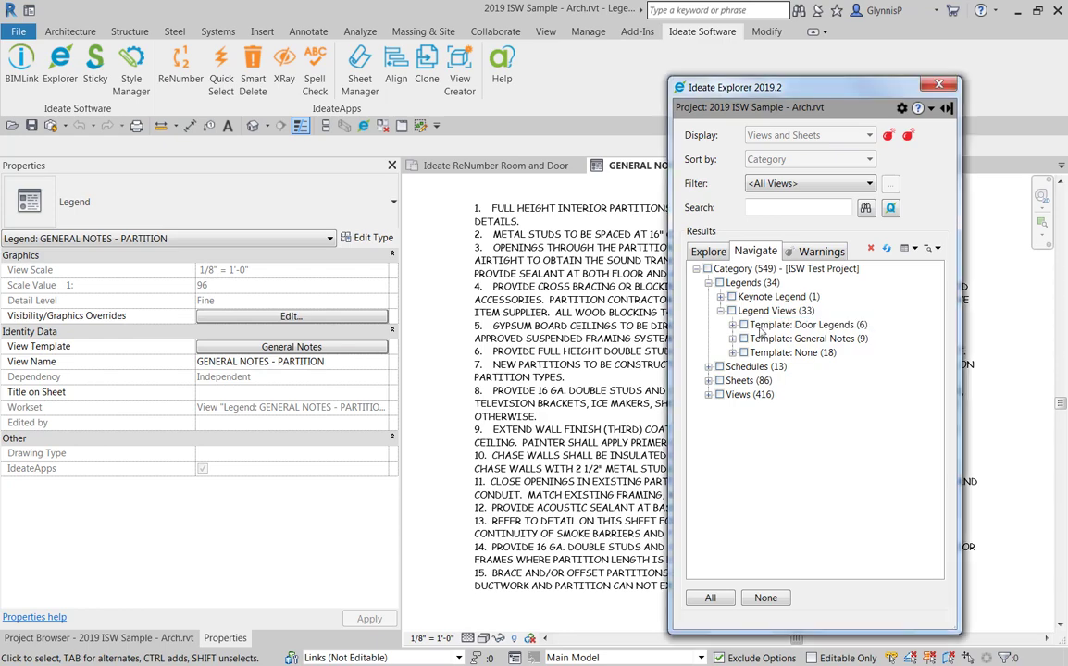
# - Briefly expand and collapse the Door Legends and General Notes template groups
pyautogui.click(732, 325)
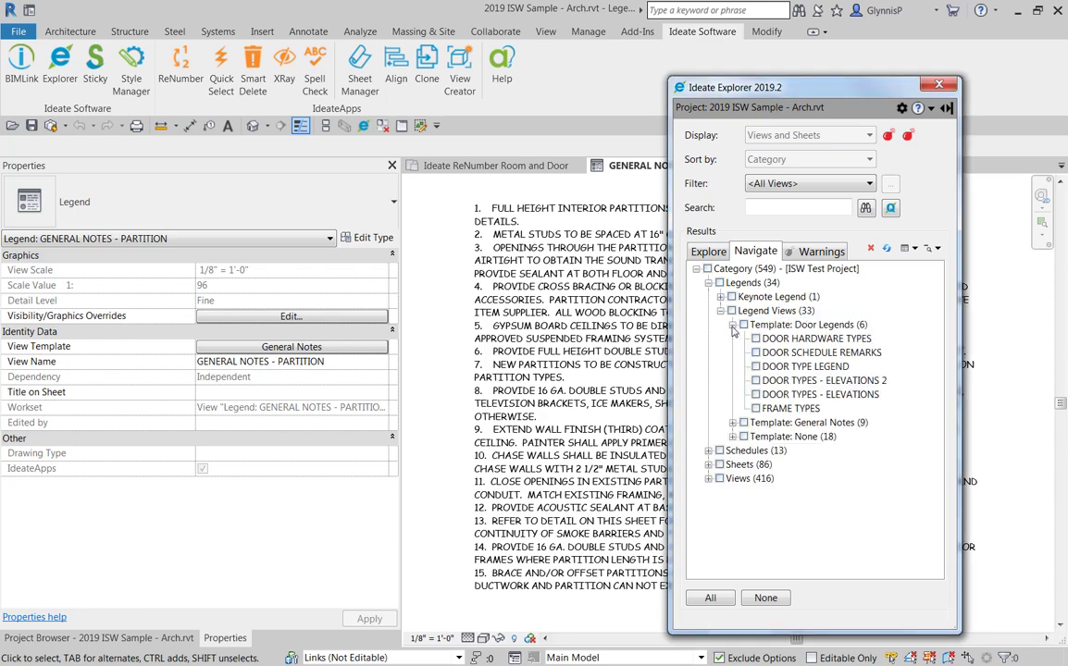
pyautogui.click(732, 422)
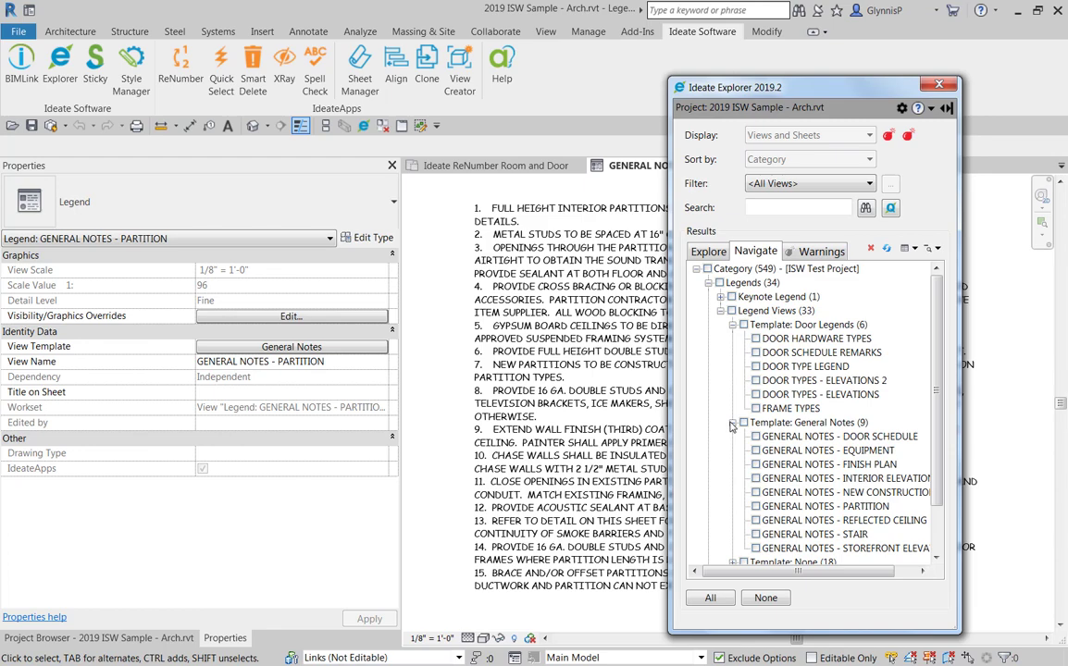
pyautogui.click(732, 423)
pyautogui.click(732, 325)
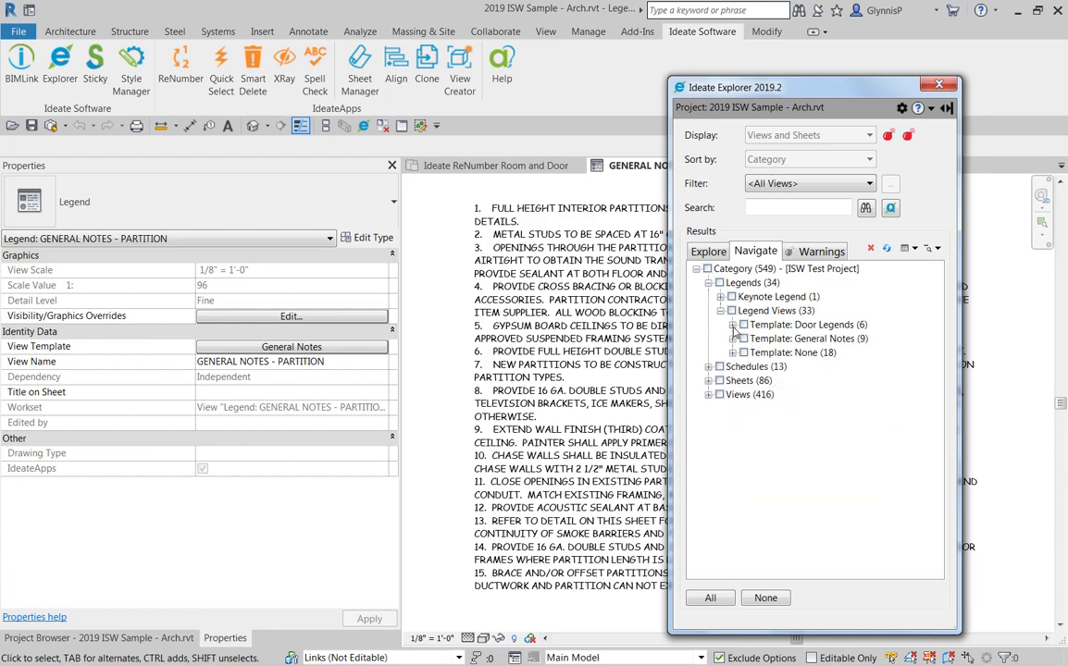
# - Expand Template: None (18) to list the untemplated legends and select FINISH LEGEND
pyautogui.click(731, 352)
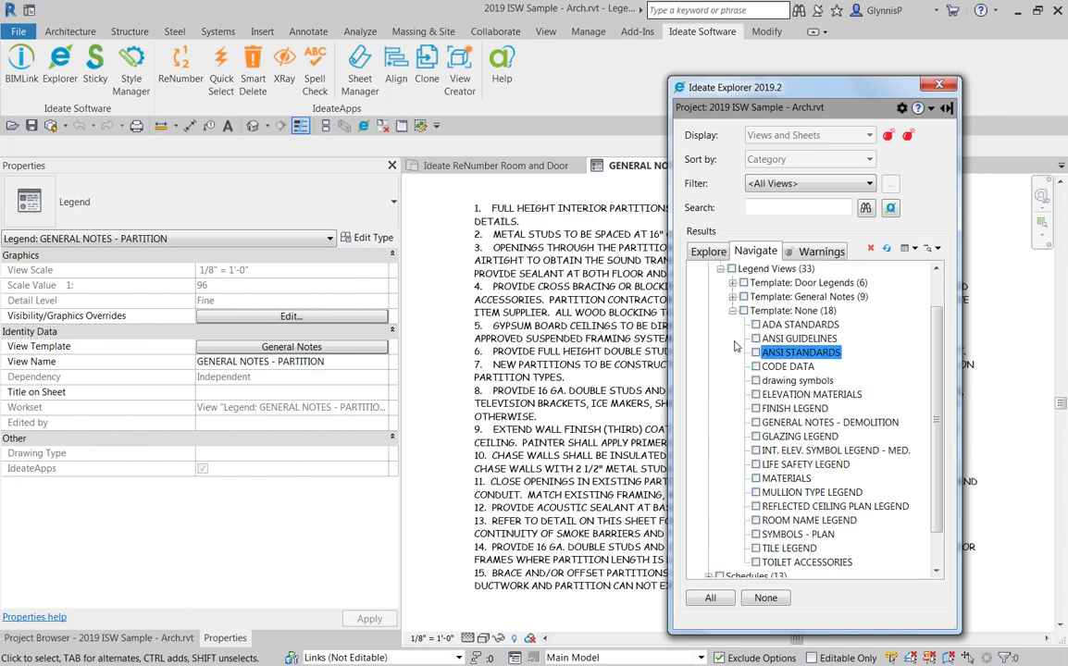
pyautogui.moveTo(938, 334); pyautogui.dragTo(939, 350)
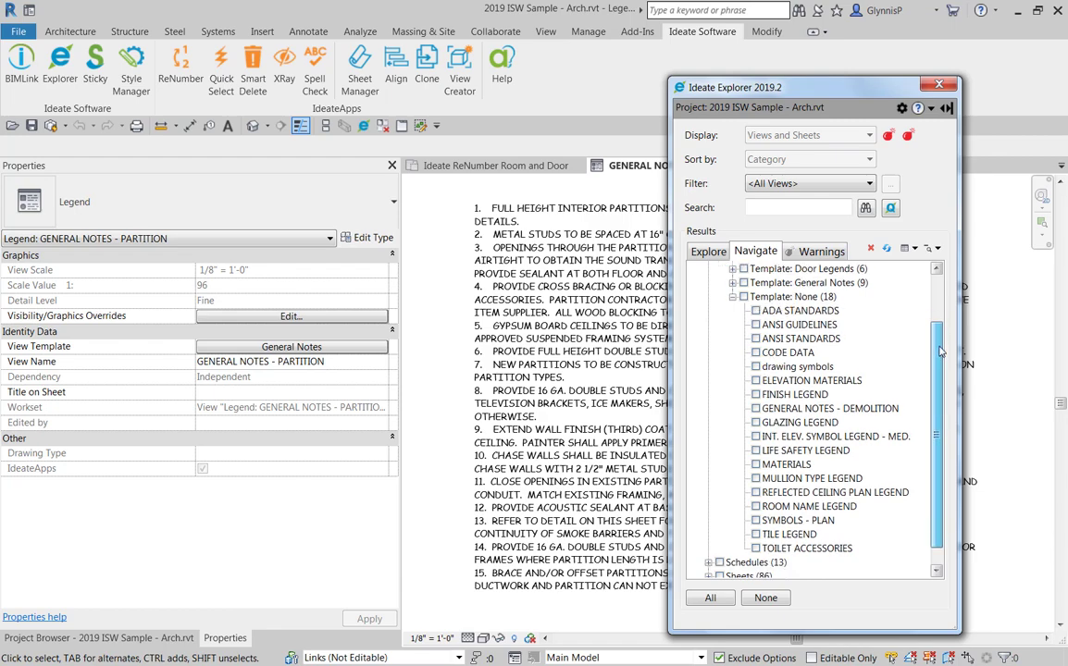
pyautogui.click(795, 395)
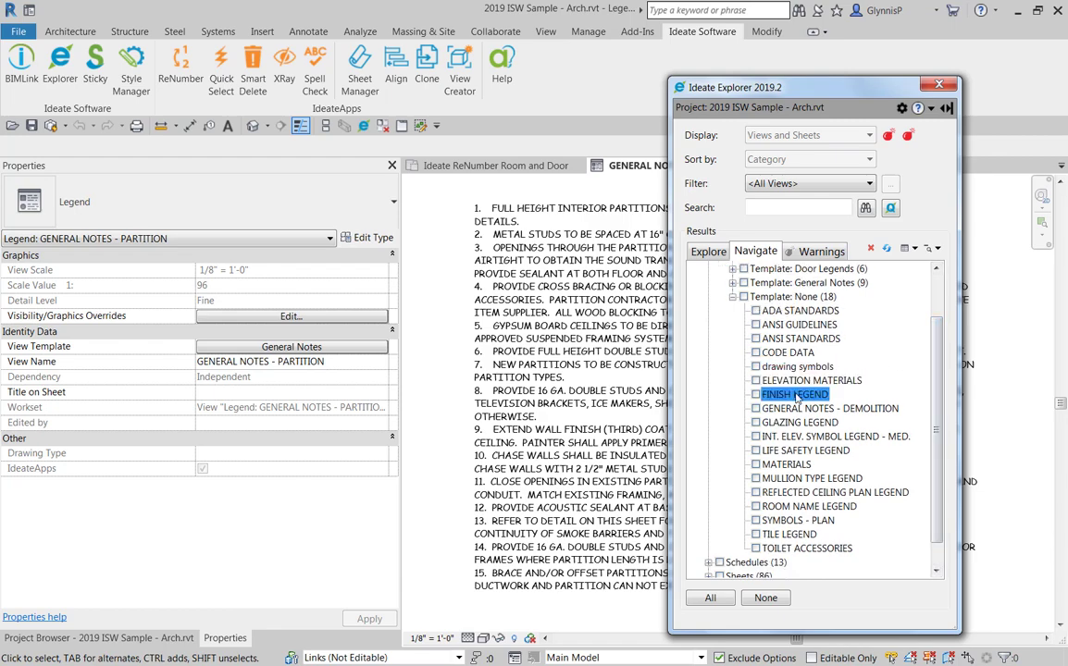
# - Open FINISH LEGEND and save its settings as a new view template named 'Material and Finish'
pyautogui.doubleClick(796, 395)
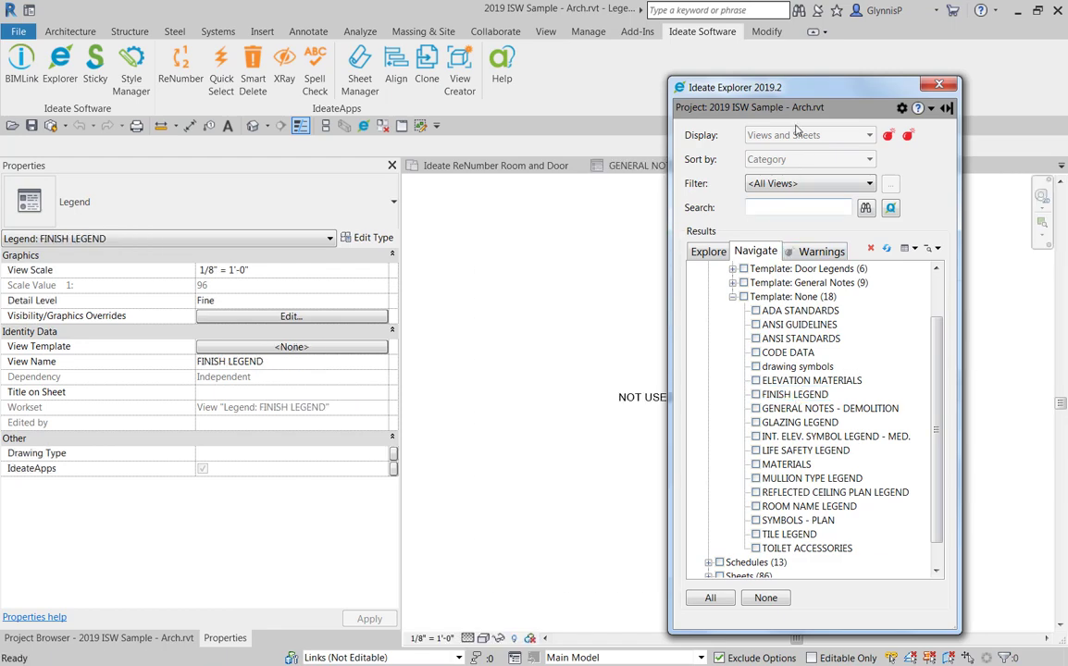
pyautogui.moveTo(797, 89); pyautogui.dragTo(872, 111)
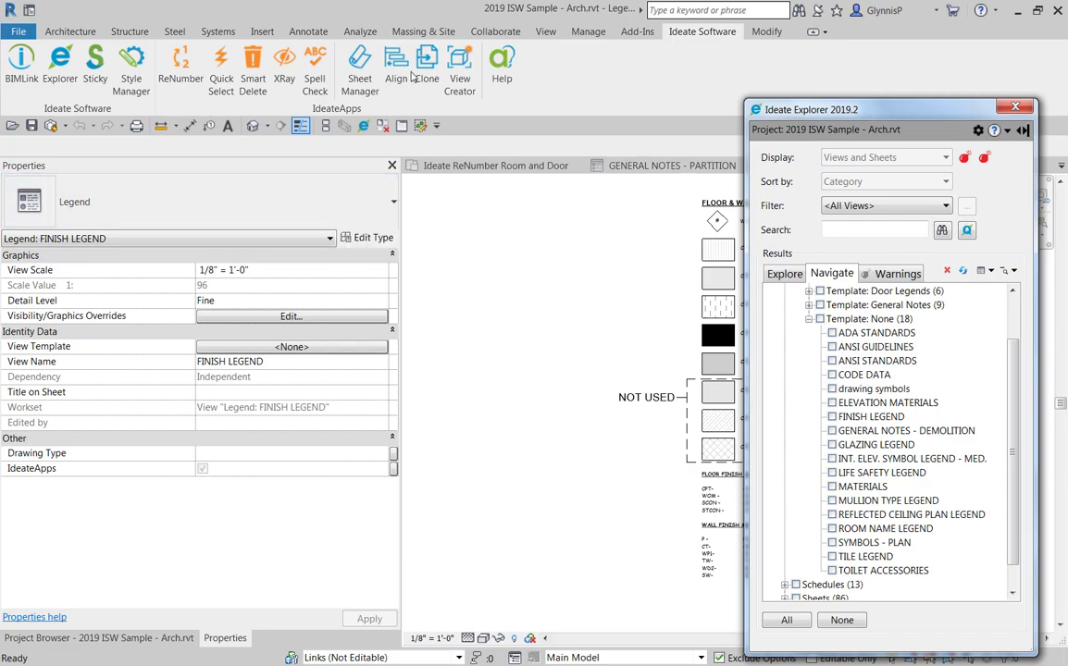
pyautogui.click(545, 32)
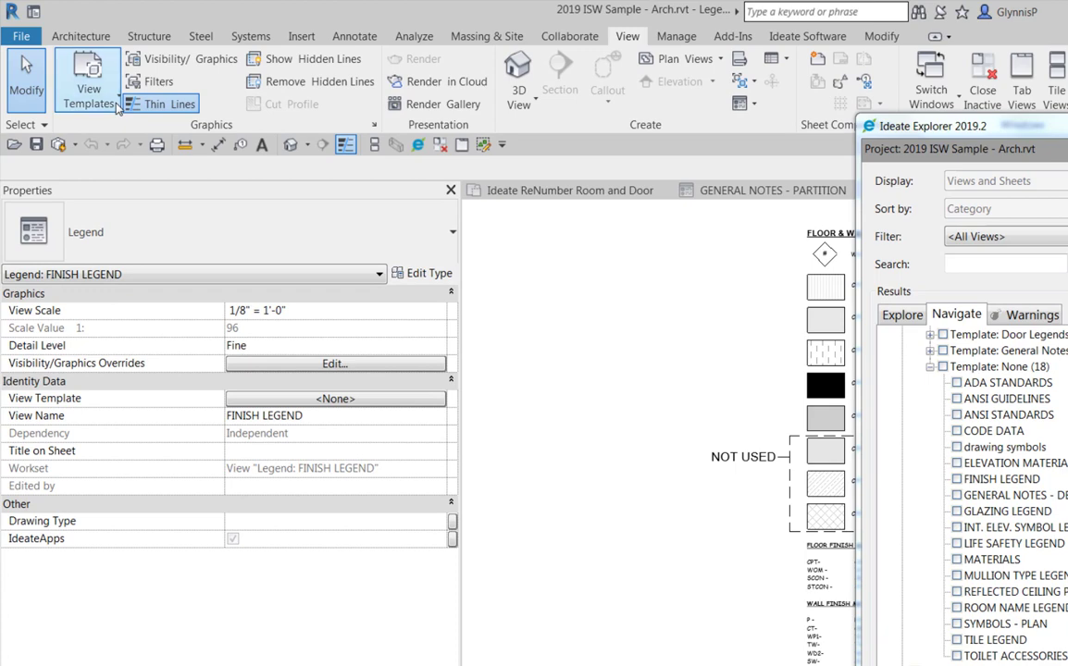
pyautogui.click(117, 108)
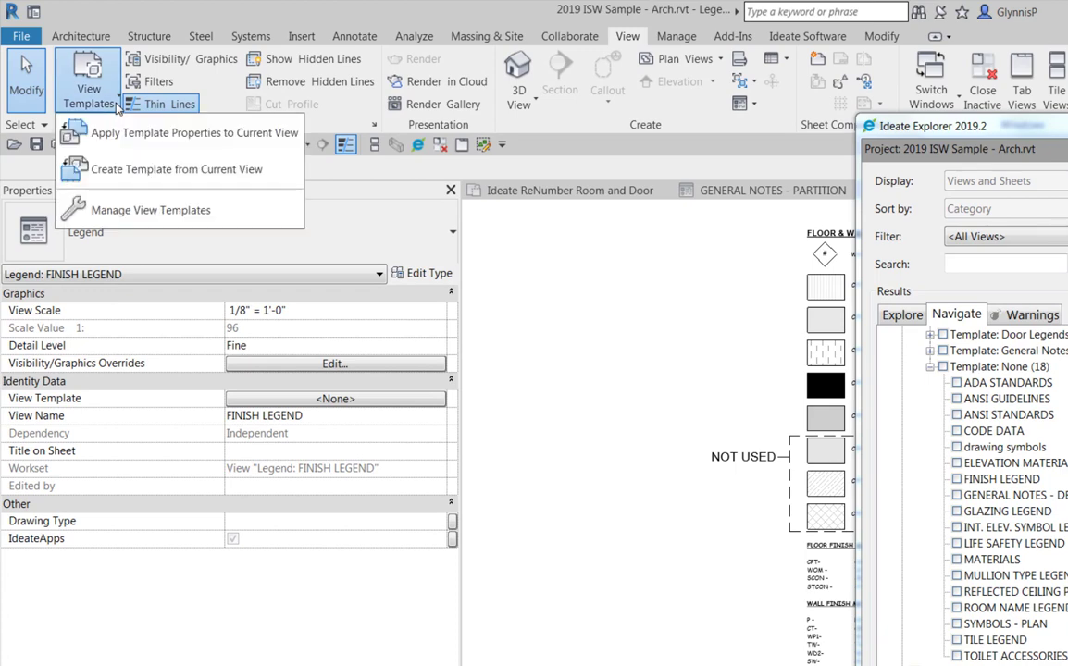
pyautogui.click(102, 176)
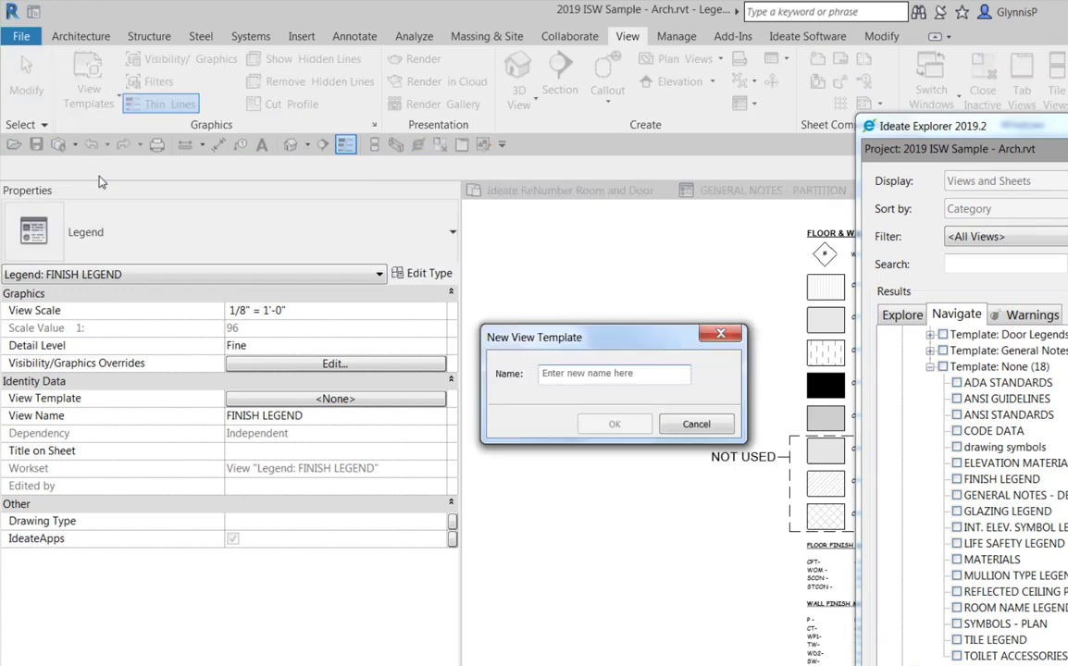
pyautogui.write('Material and Finish')
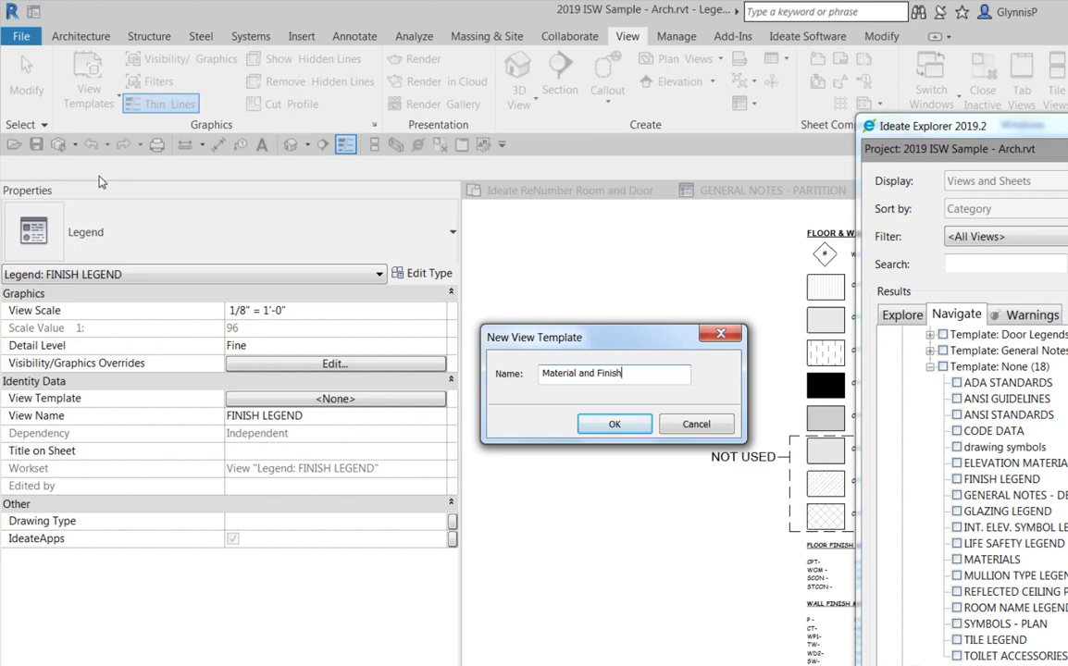
pyautogui.click(593, 425)
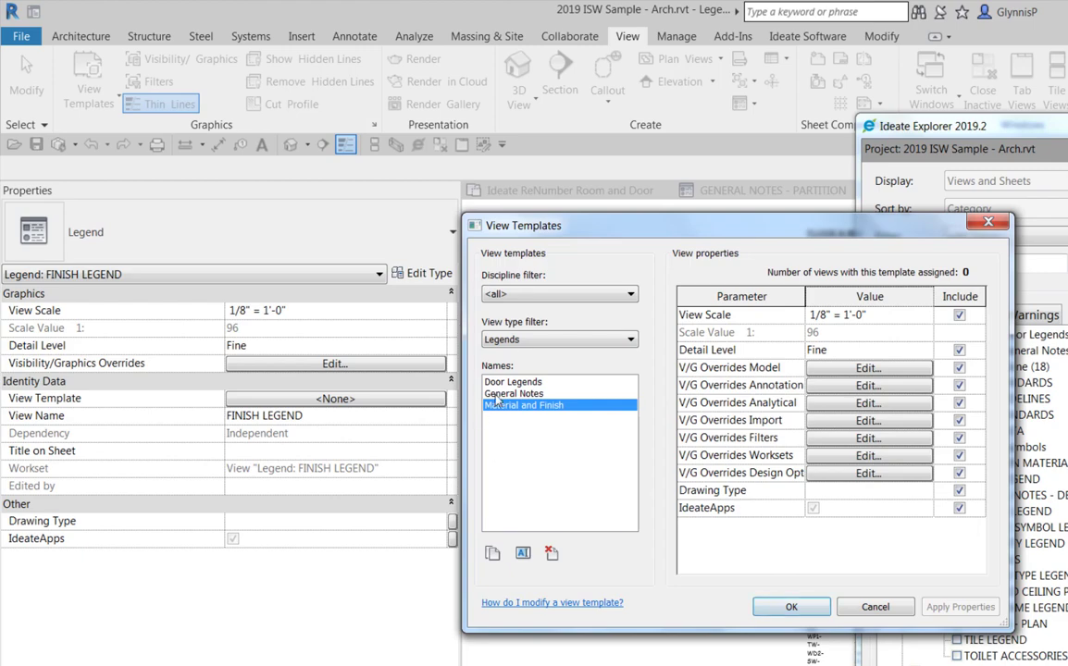
# - Close the template manager and set FINISH LEGEND's view template to Material and Finish
pyautogui.click(802, 608)
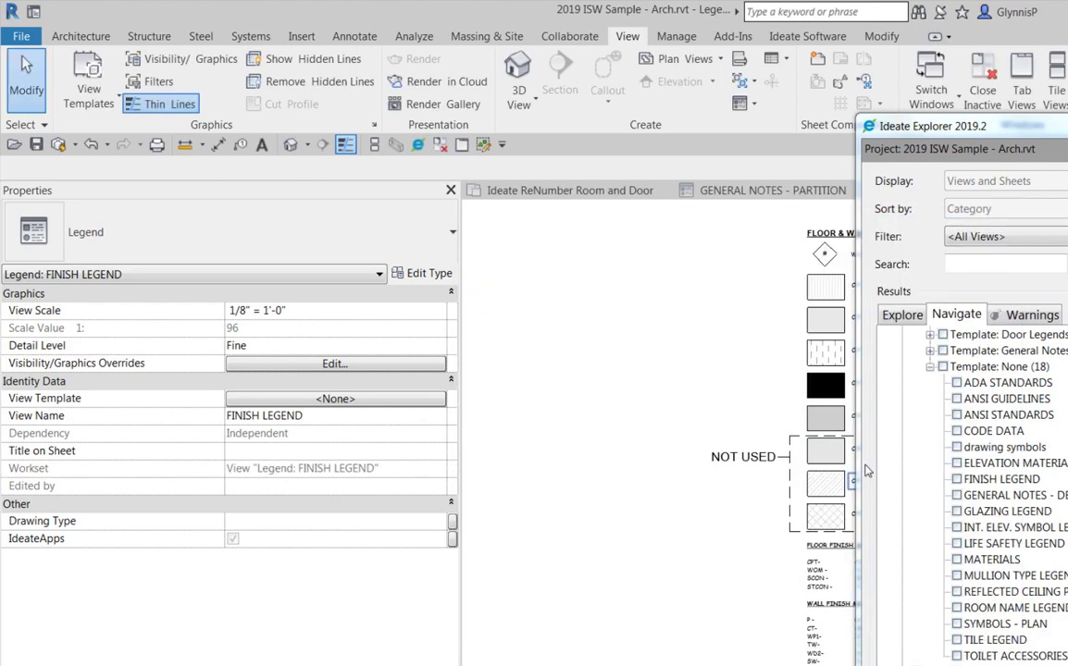
pyautogui.click(332, 399)
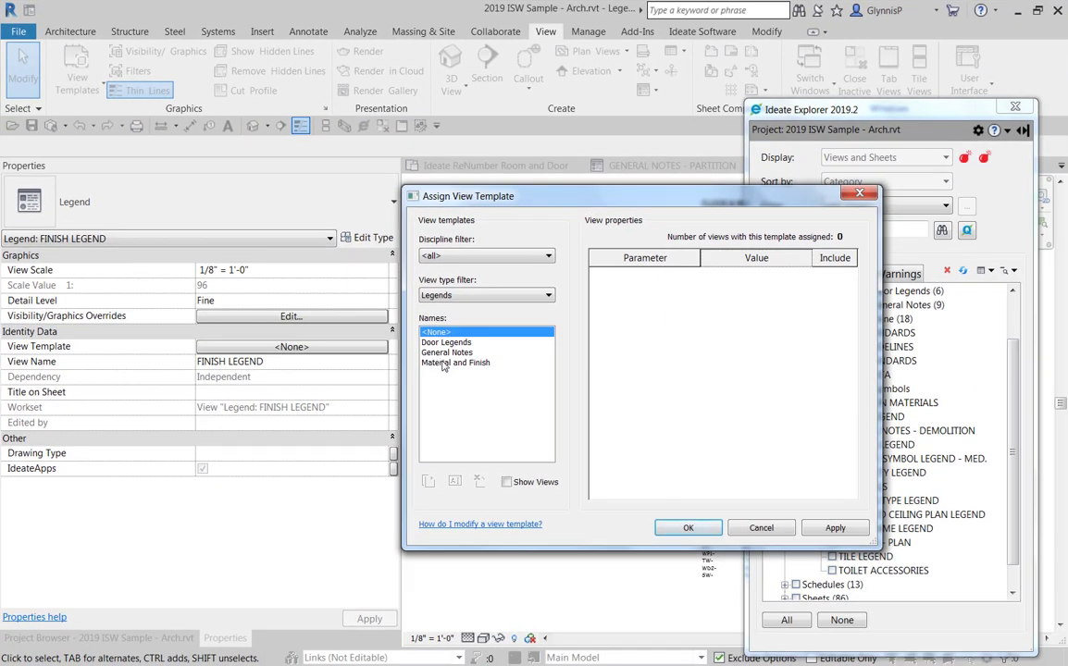
pyautogui.click(444, 364)
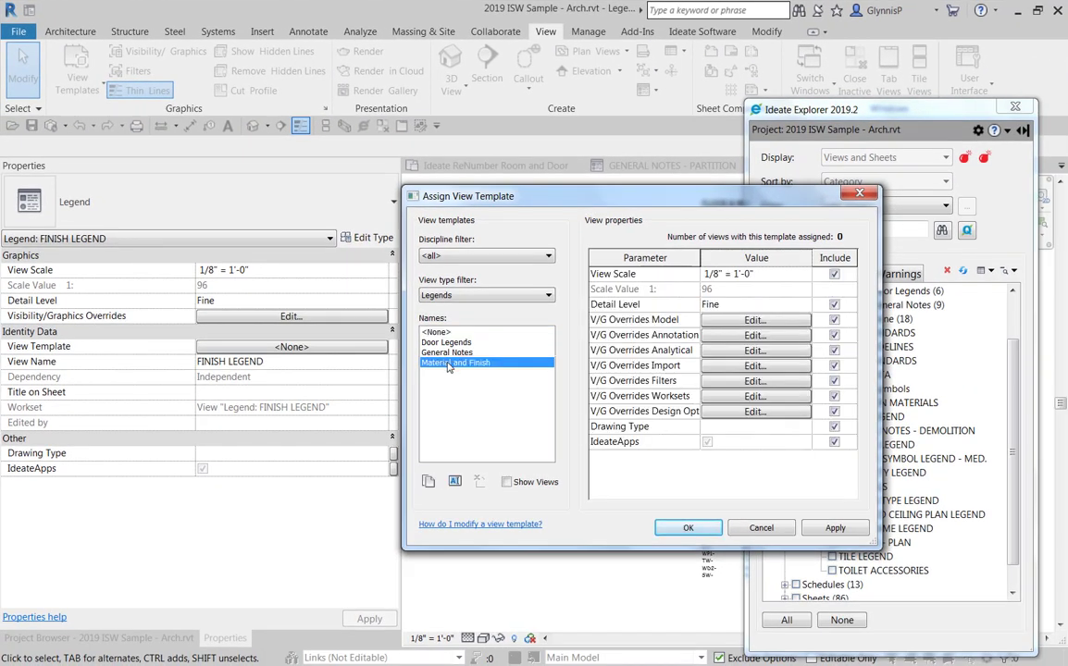
pyautogui.click(688, 529)
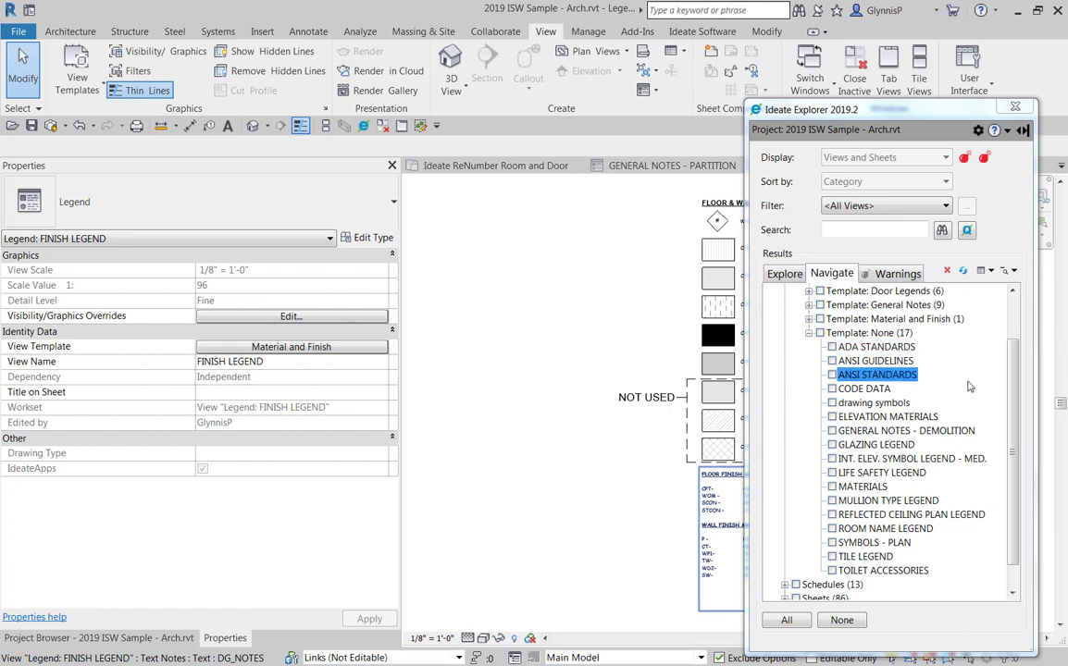
# - Tick MATERIALS, GLAZING LEGEND and TILE LEGEND with ELEVATION MATERIALS, then open their View Template chooser
pyautogui.click(832, 487)
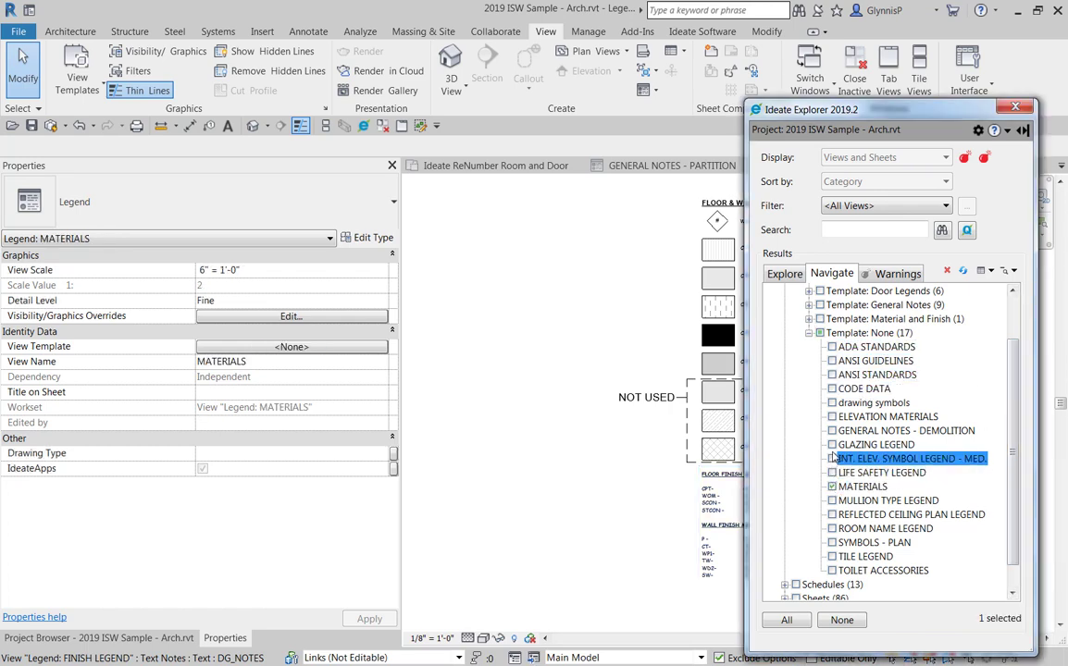
pyautogui.click(831, 445)
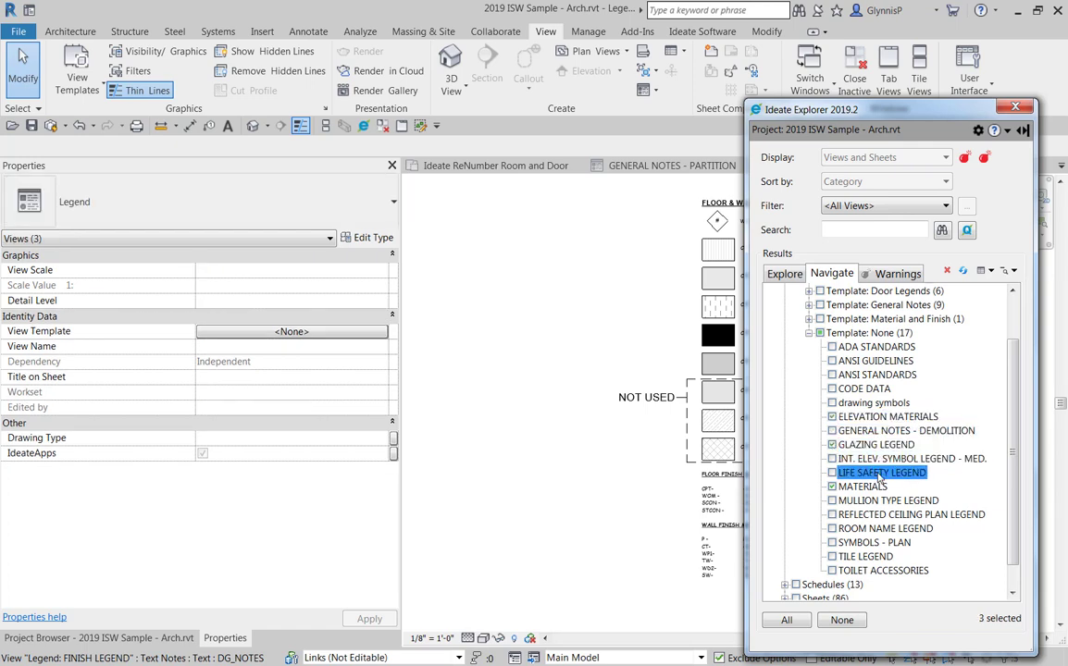
pyautogui.click(832, 556)
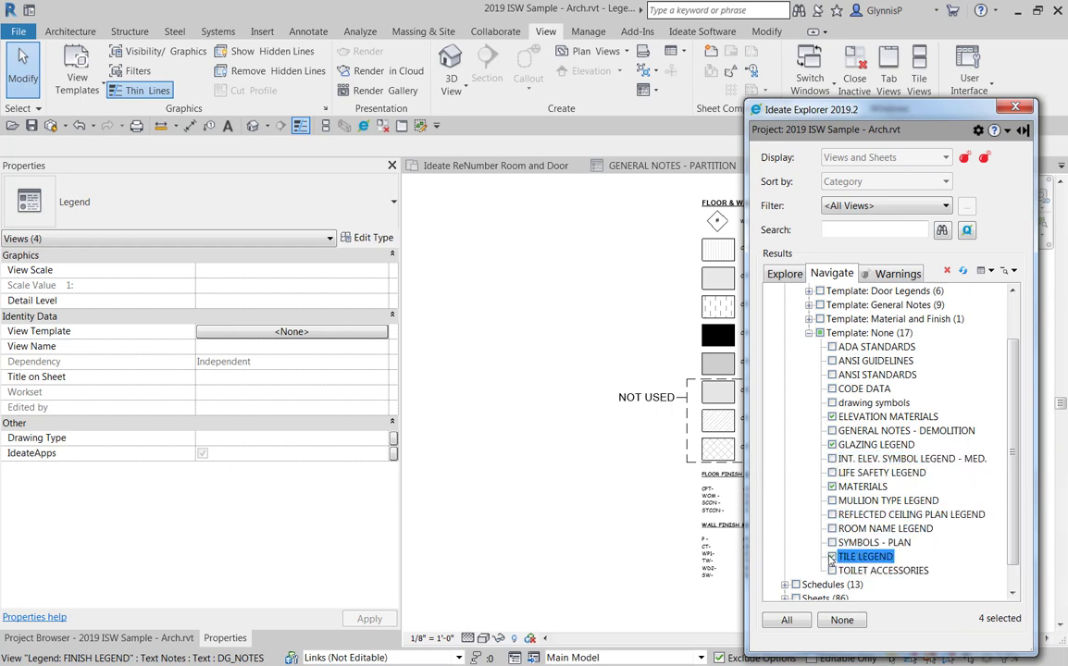
pyautogui.click(306, 335)
# - Choose Material and Finish for the four selected legends and confirm
pyautogui.click(451, 362)
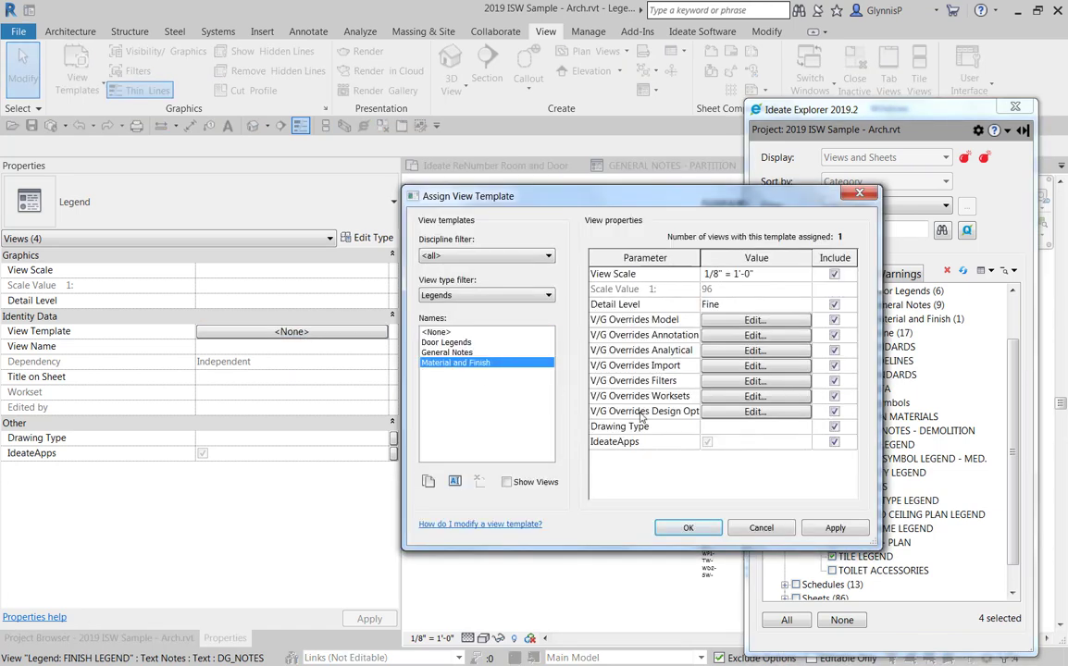
pyautogui.click(692, 526)
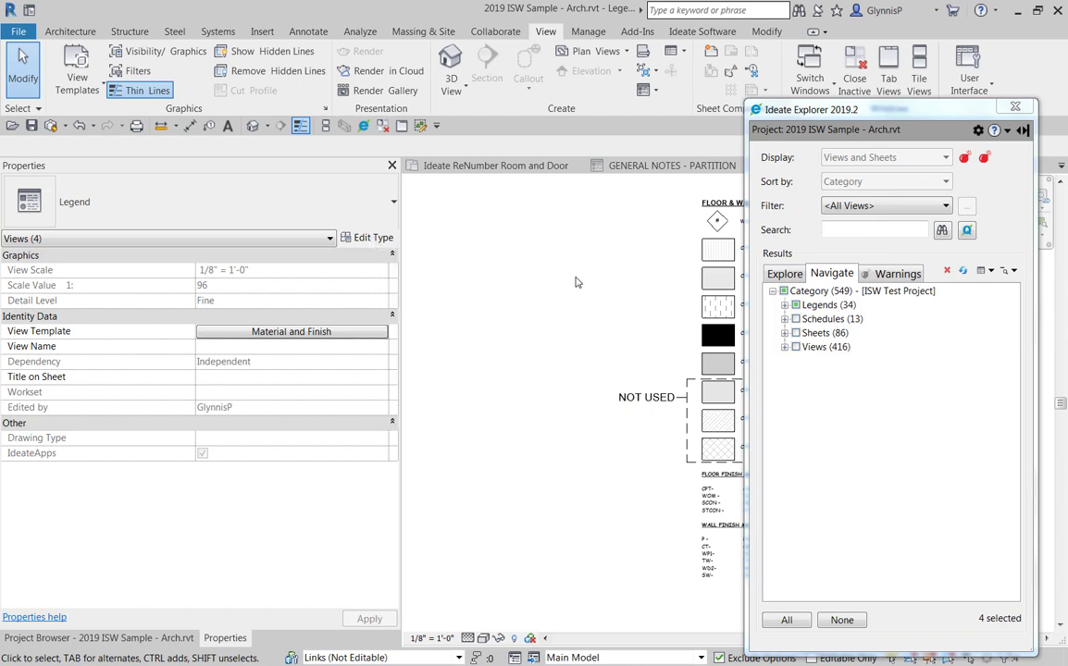
# - Expand Legends and Legend Views to see five under Material and Finish, thirteen under None
pyautogui.click(784, 305)
pyautogui.click(796, 332)
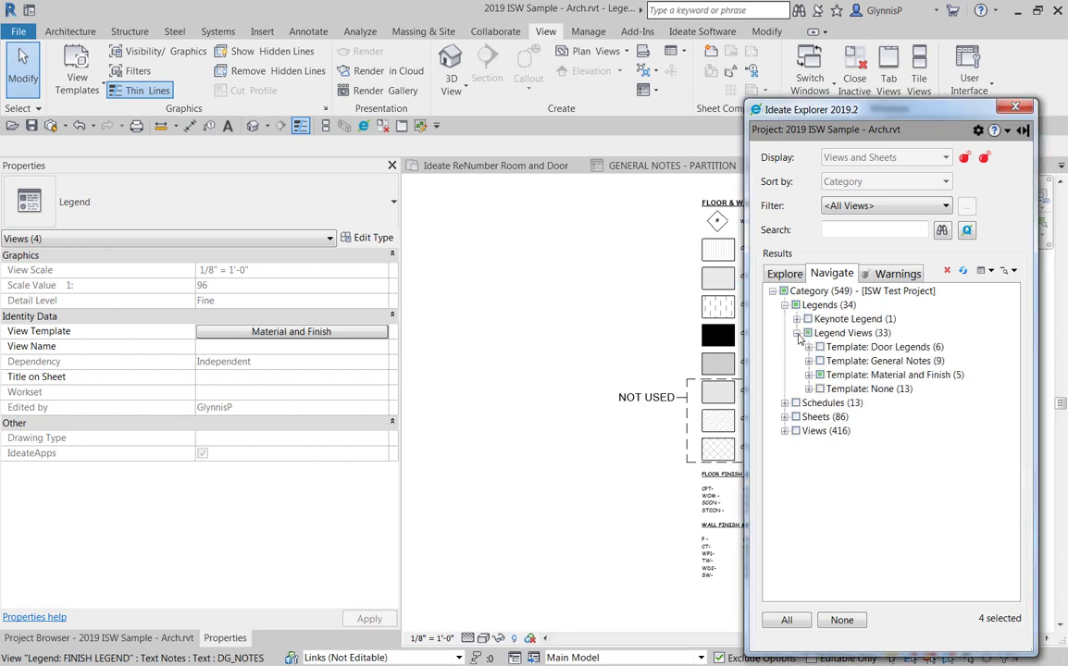